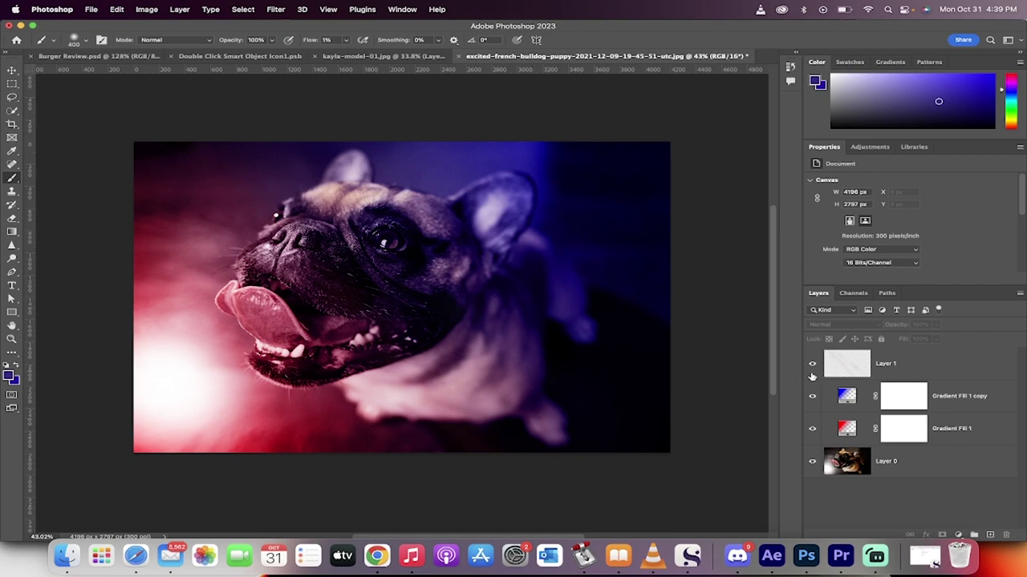
Compare the photo without the tints, then delete Layer 1 and both gradient fill layers.
left_click_drag(813, 366, 810, 432)
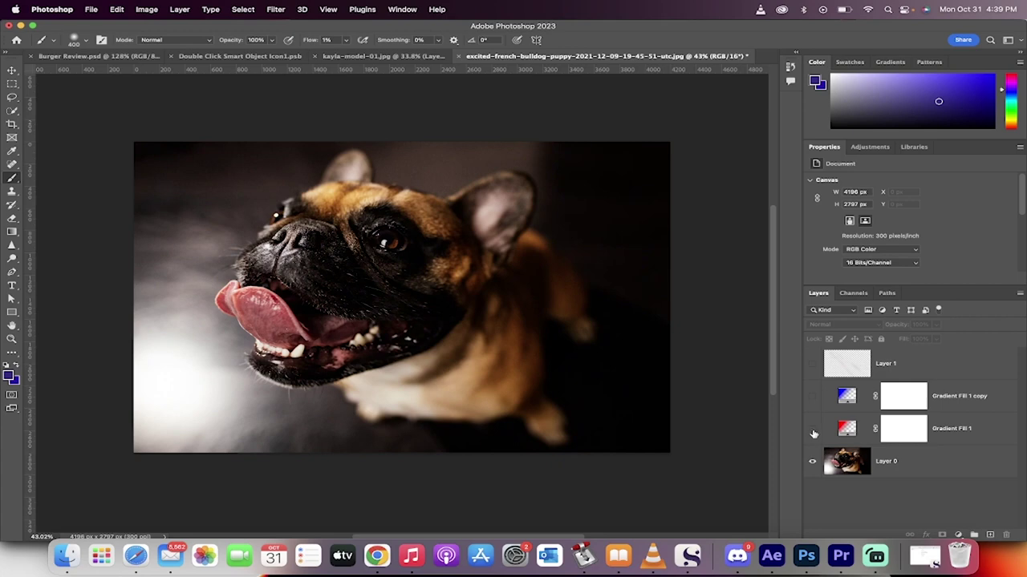
left_click_drag(813, 431, 812, 365)
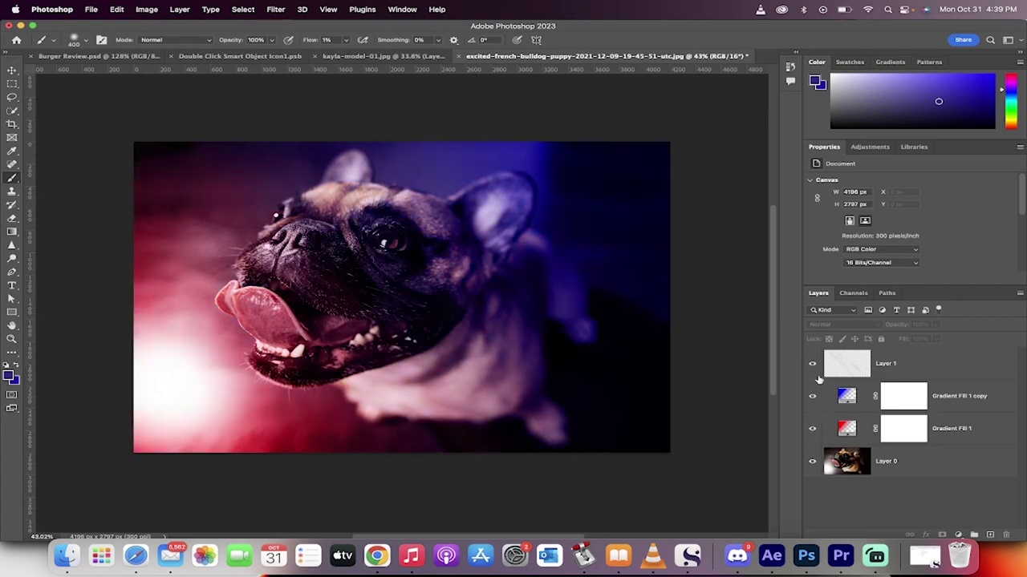
left_click(924, 368)
left_click(940, 430, "shift")
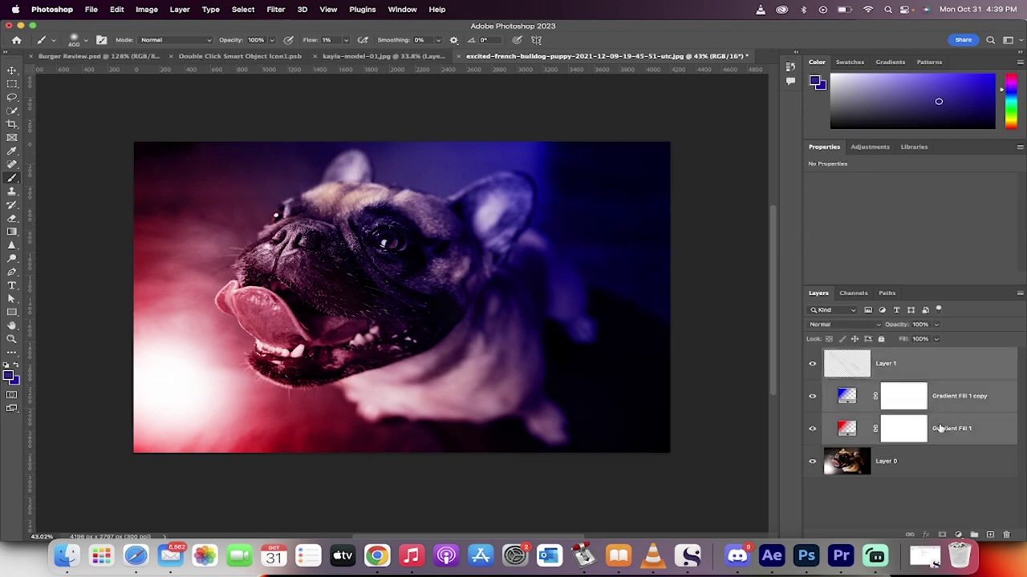
key("Delete")
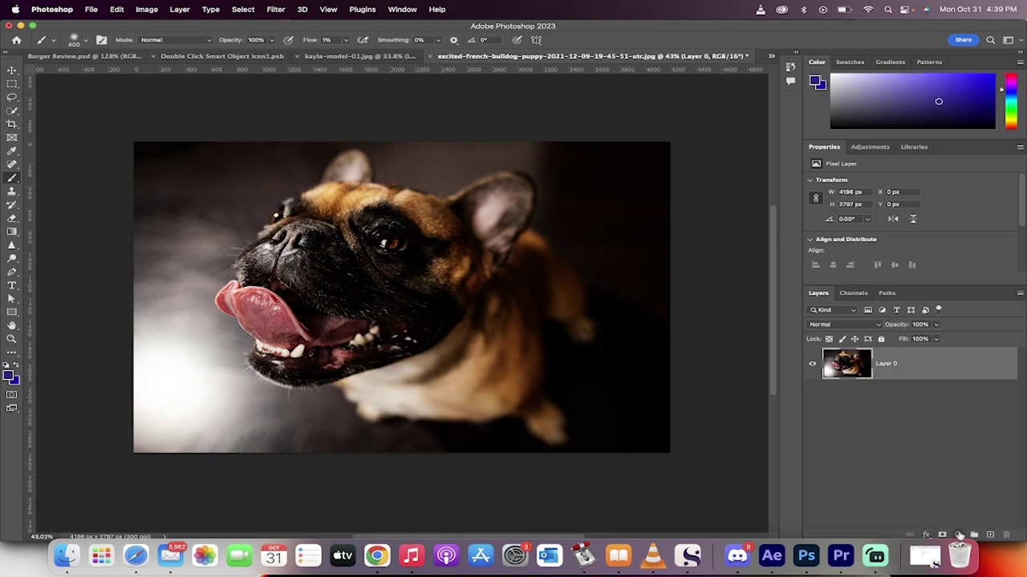
Add a gradient fill layer and set its left gradient stop to vivid blue #1d00ff.
left_click(959, 535)
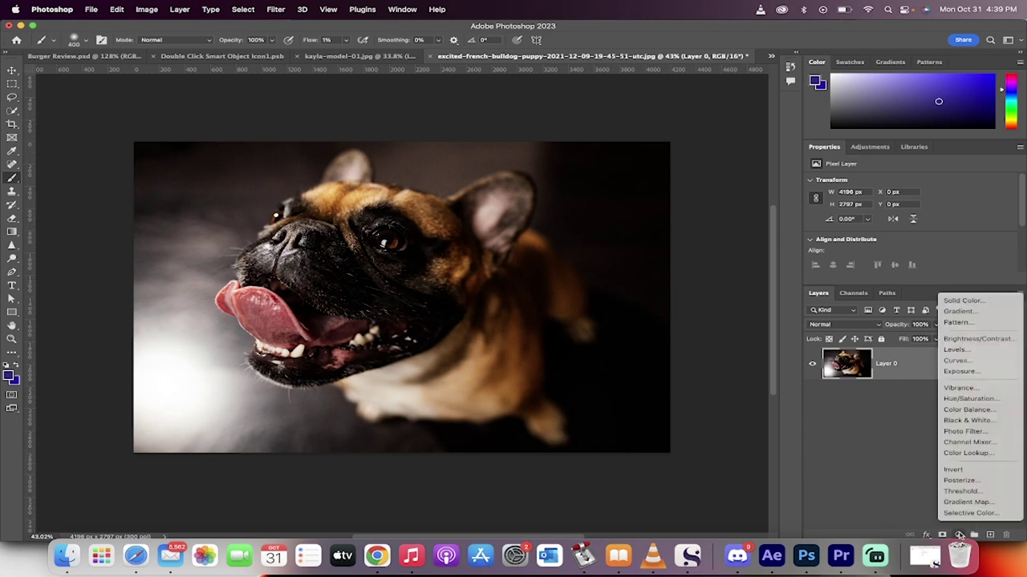
left_click(976, 313)
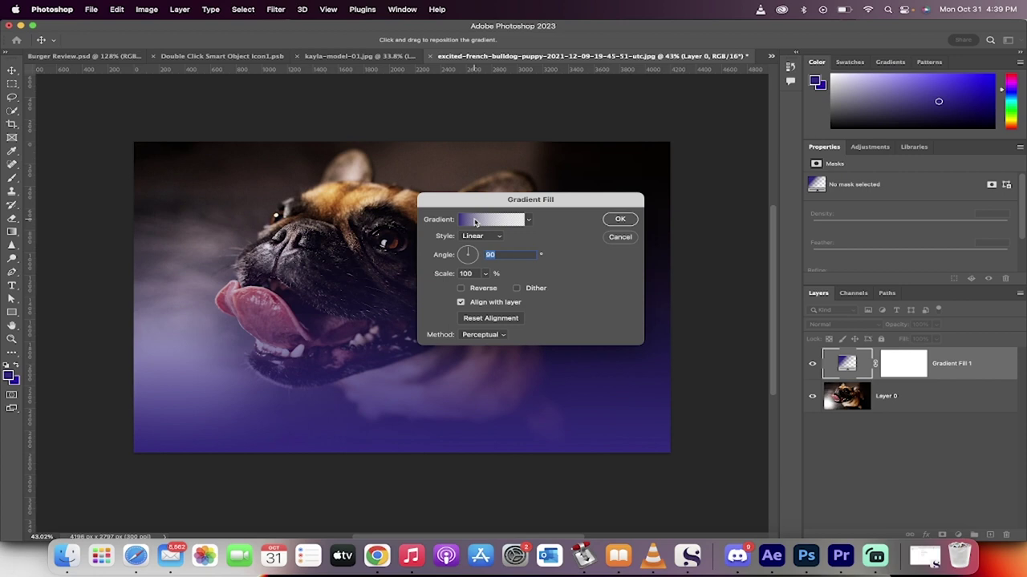
left_click(474, 223)
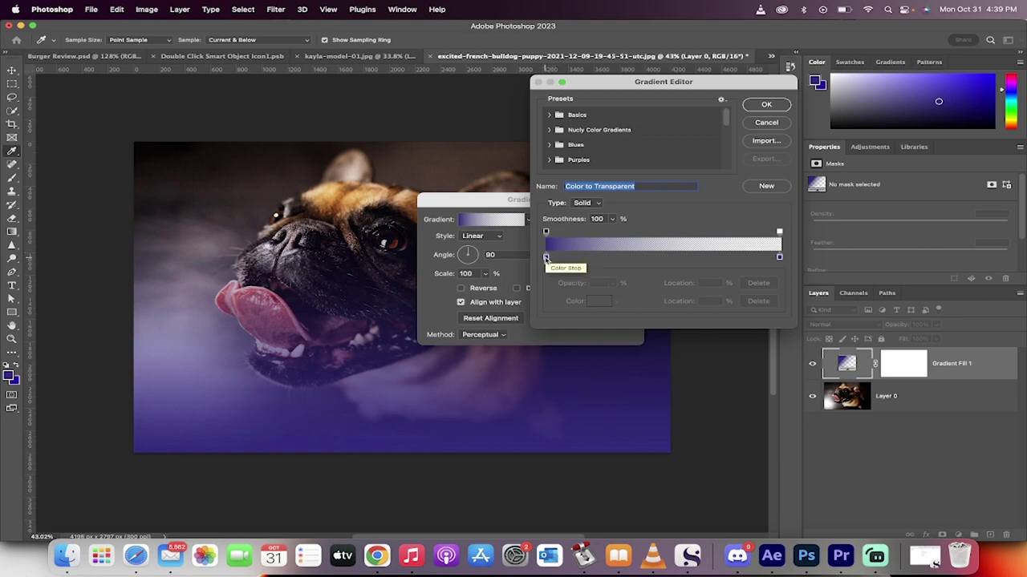
double_click(545, 258)
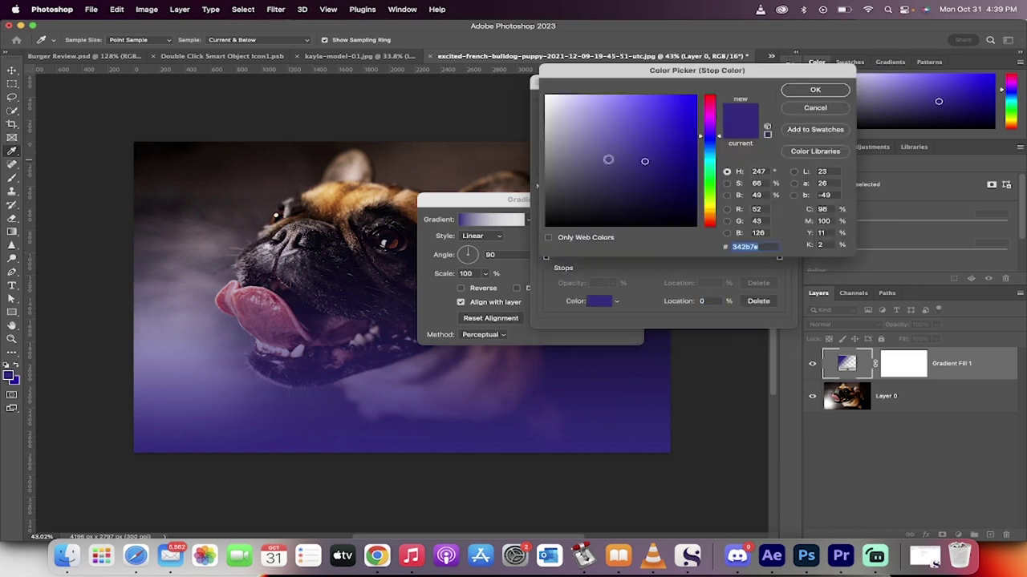
left_click_drag(659, 129, 697, 95)
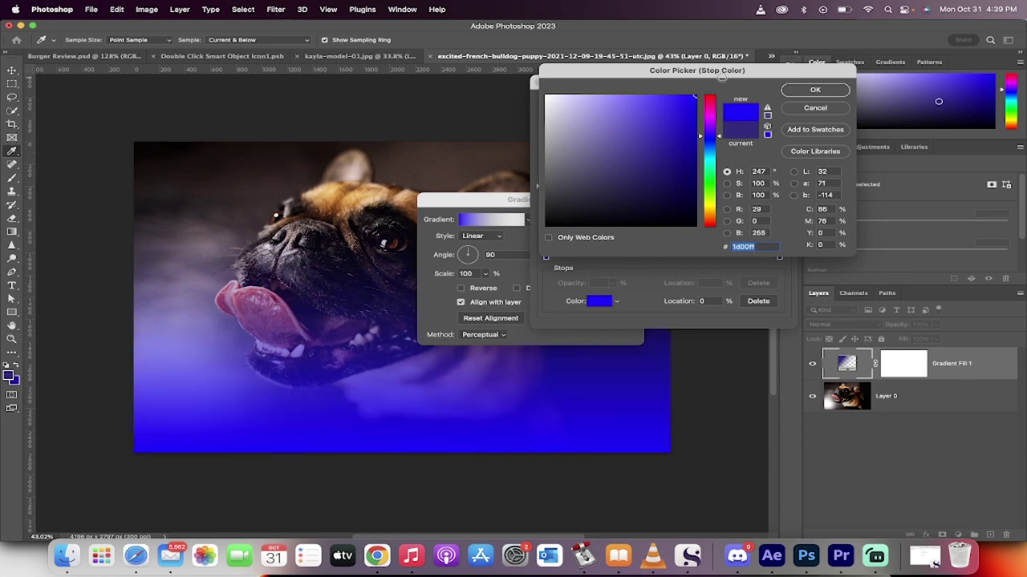
left_click(800, 94)
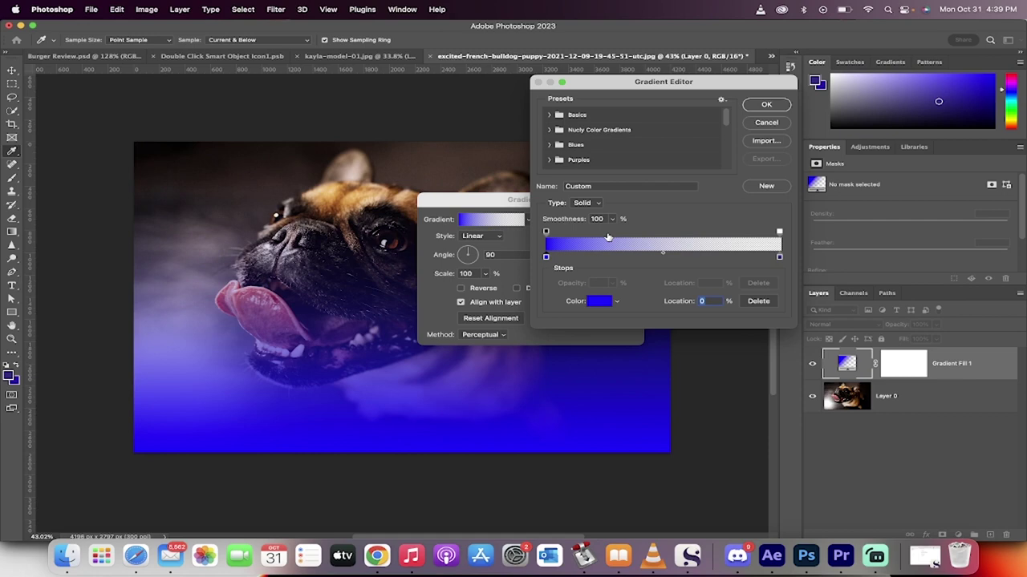
Set the gradient's right stop to black.
double_click(780, 258)
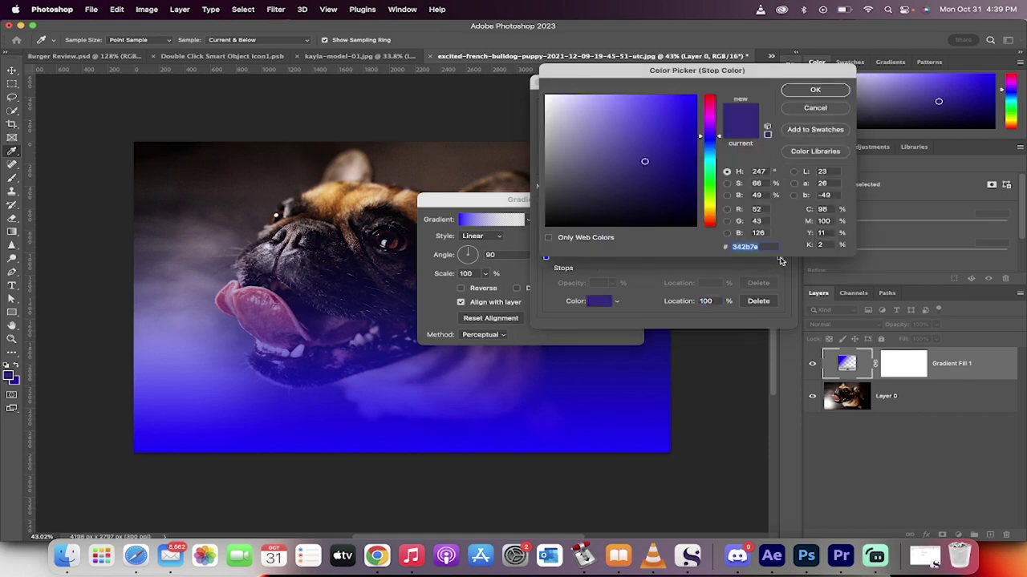
left_click_drag(651, 179, 724, 262)
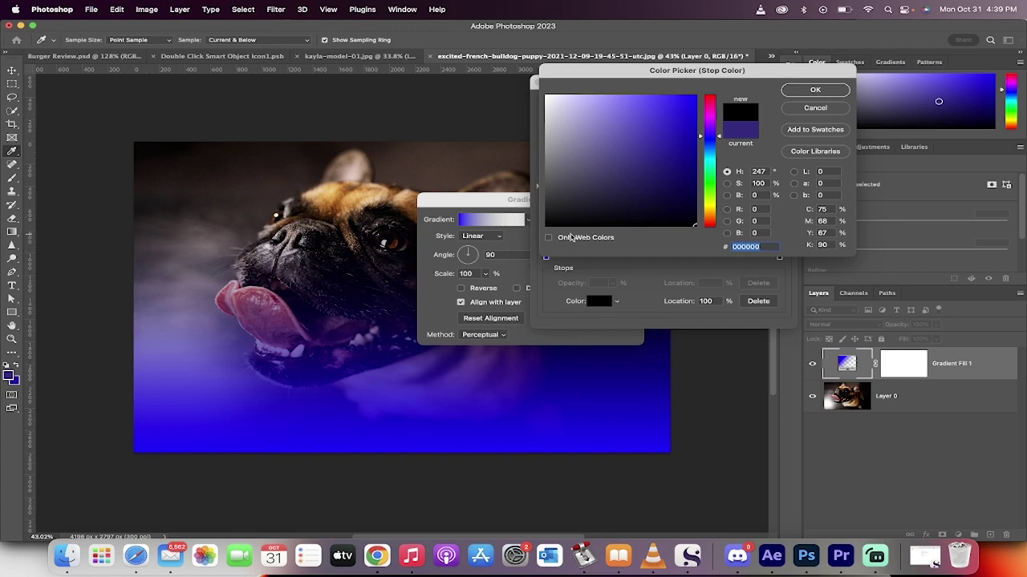
left_click(815, 94)
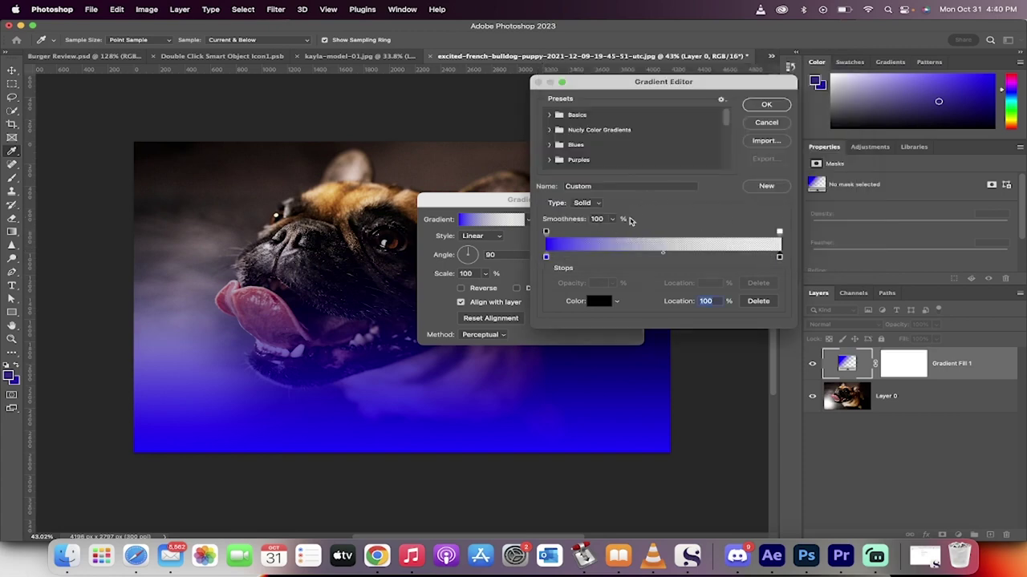
Accept the blue-to-black gradient and set the fill's angle to 45°.
left_click(766, 104)
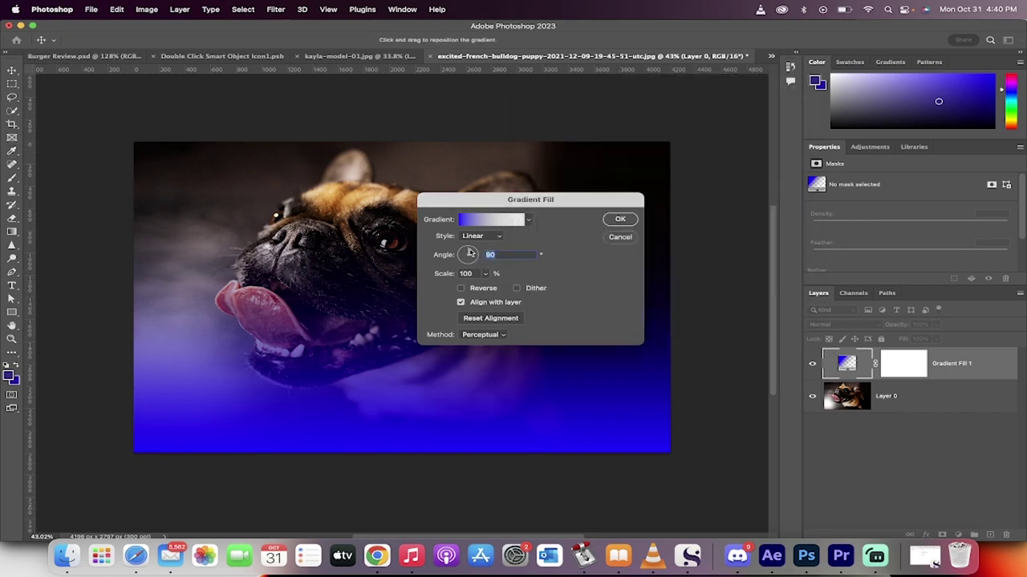
left_click(472, 254)
type("45")
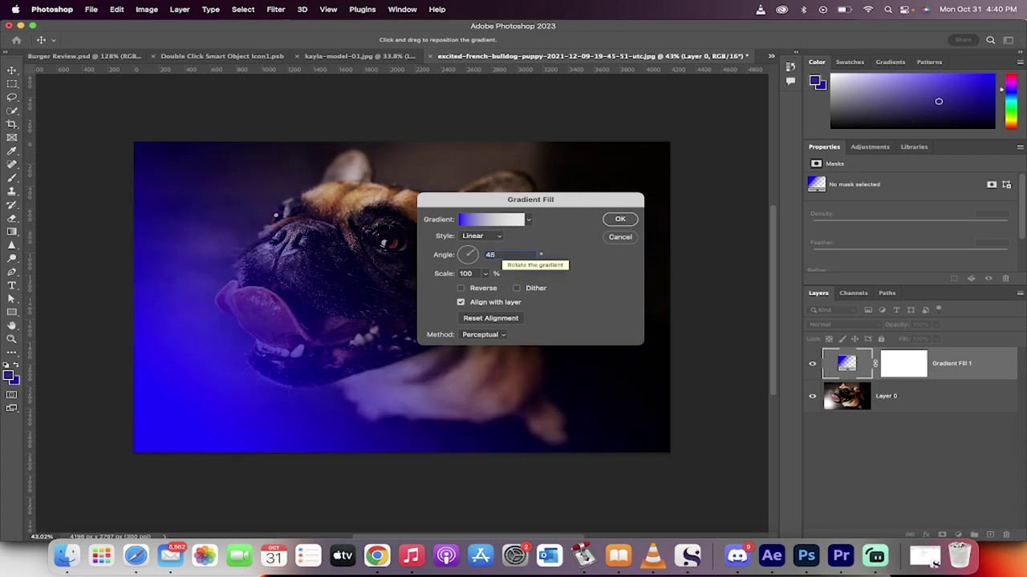
key("Return")
Reopen the gradient fill settings and increase its scale to 125%.
double_click(846, 363)
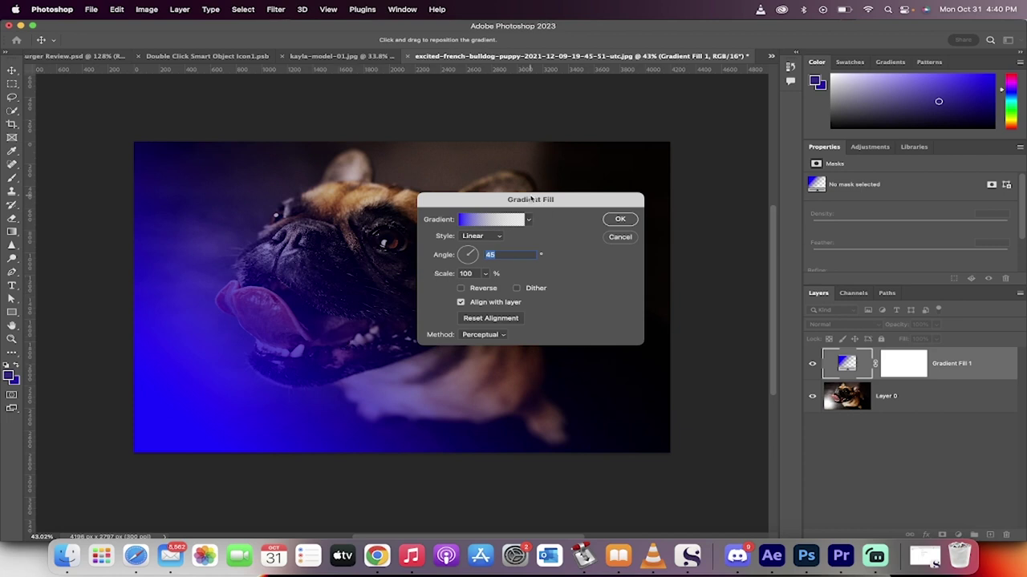
left_click(485, 274)
left_click_drag(484, 289, 488, 289)
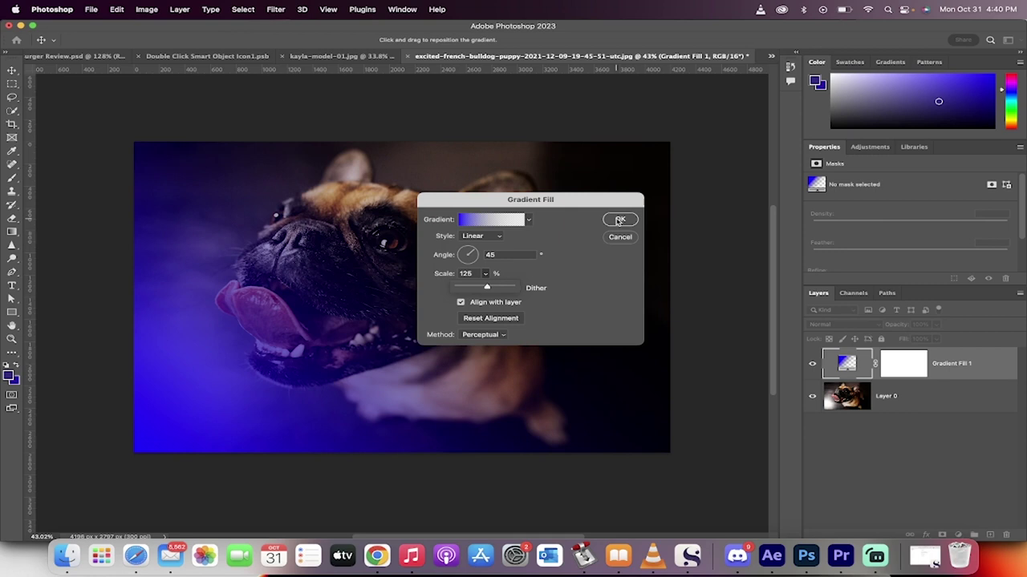
left_click(618, 219)
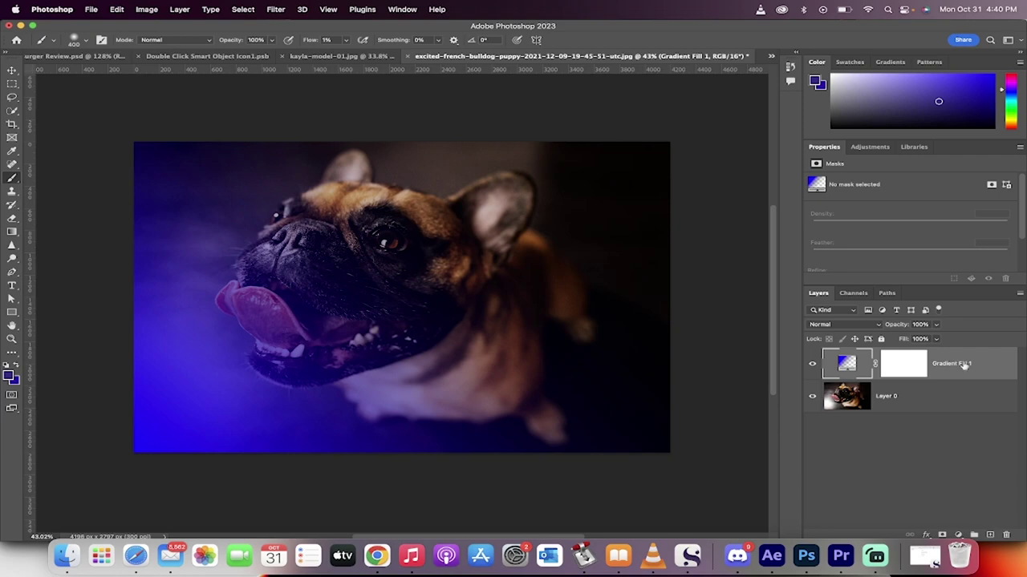
Drag Gradient Fill 1 onto the New Layer icon to create Gradient Fill 1 copy.
left_click_drag(971, 365, 990, 534)
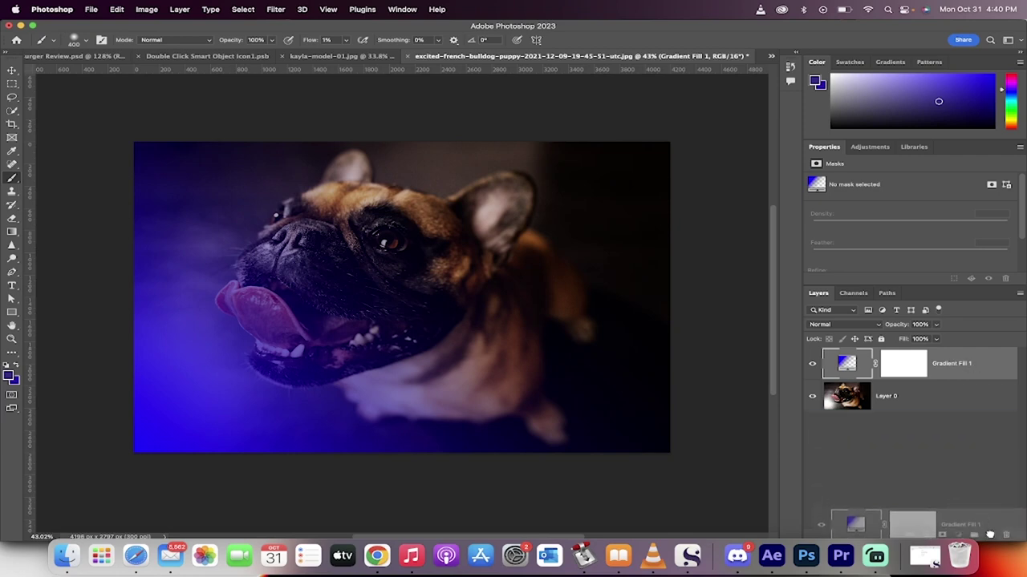
left_click_drag(990, 534, 990, 534)
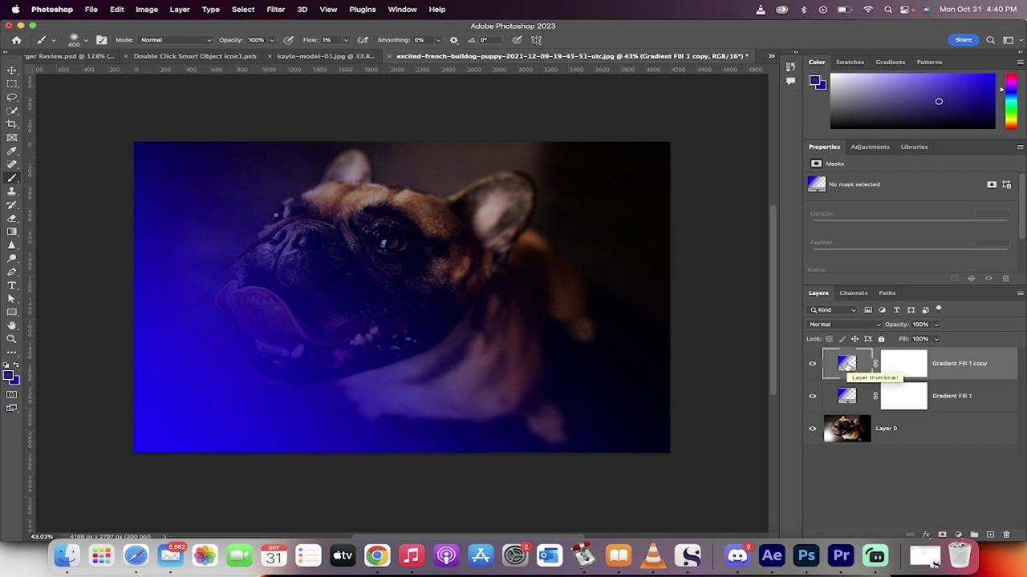
Change the copied gradient fill's left stop colour to red ff0000.
double_click(844, 365)
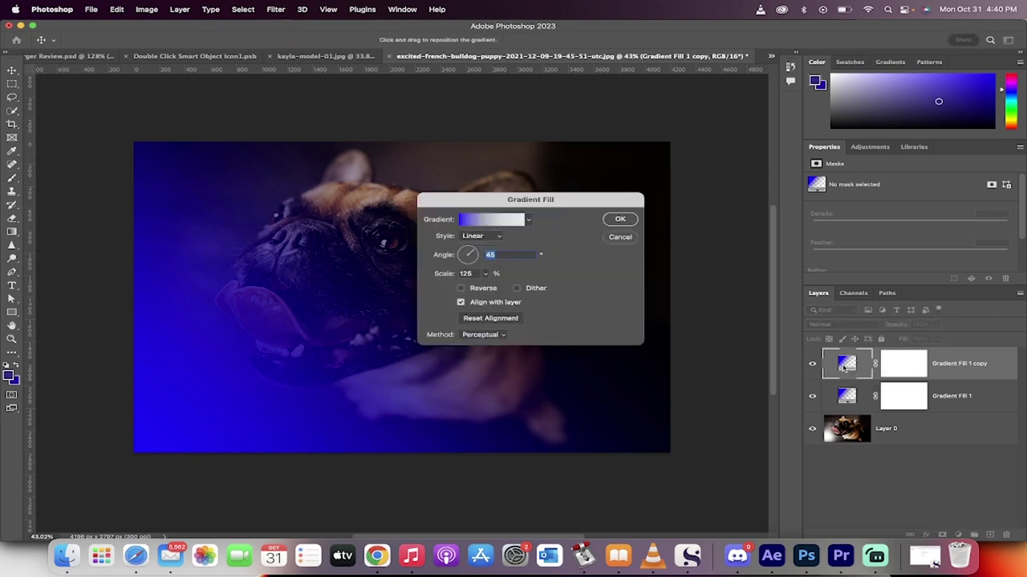
left_click(483, 220)
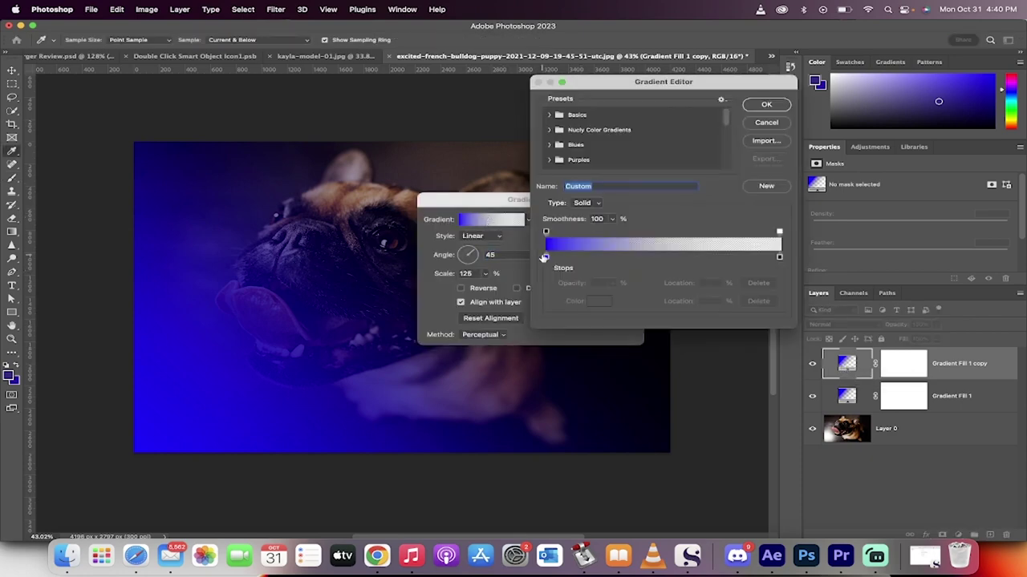
double_click(545, 257)
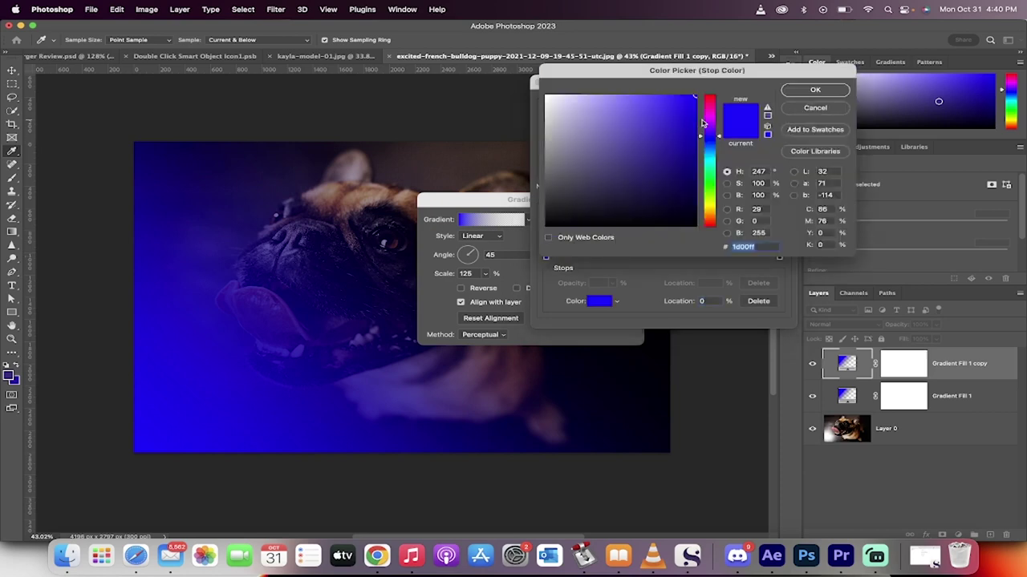
left_click_drag(708, 120, 711, 81)
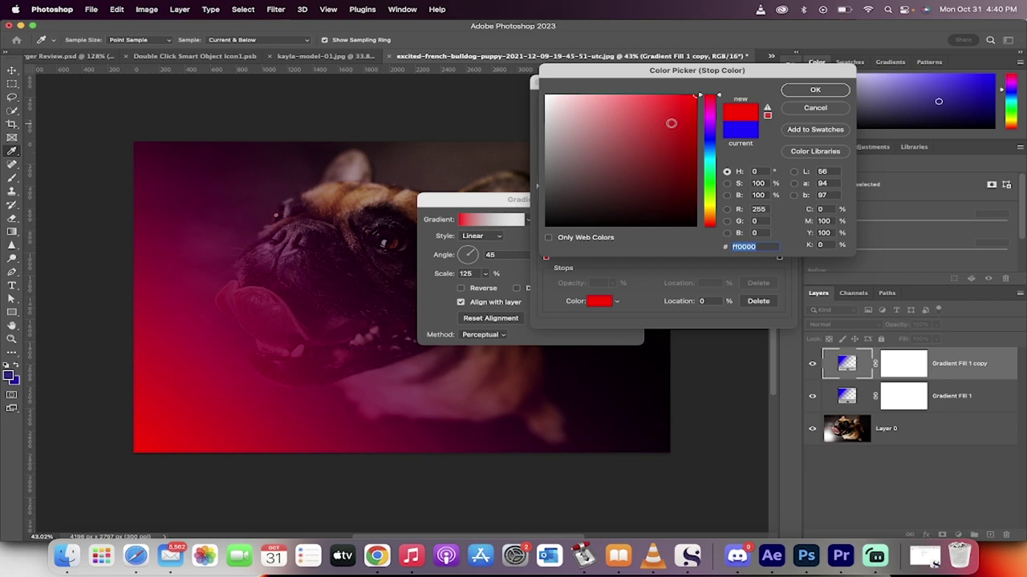
left_click(799, 92)
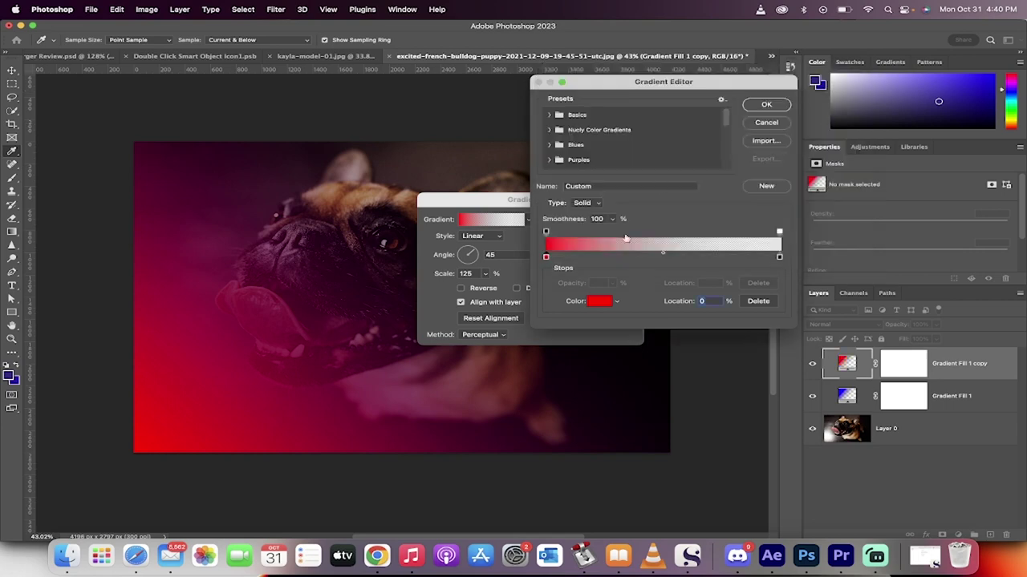
left_click(770, 109)
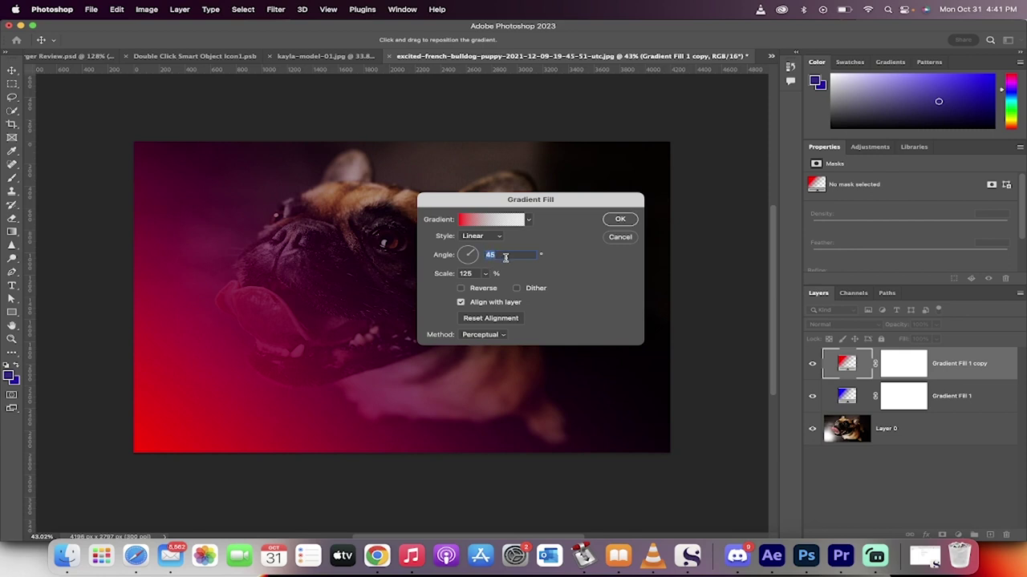
Set the red gradient's angle to -145° and apply the fill.
type("-145")
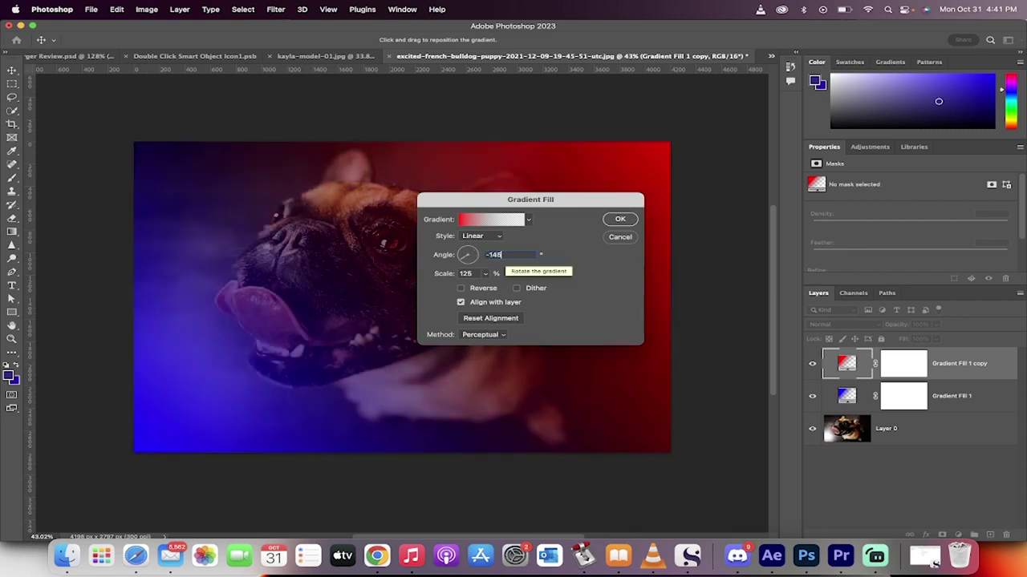
left_click(622, 221)
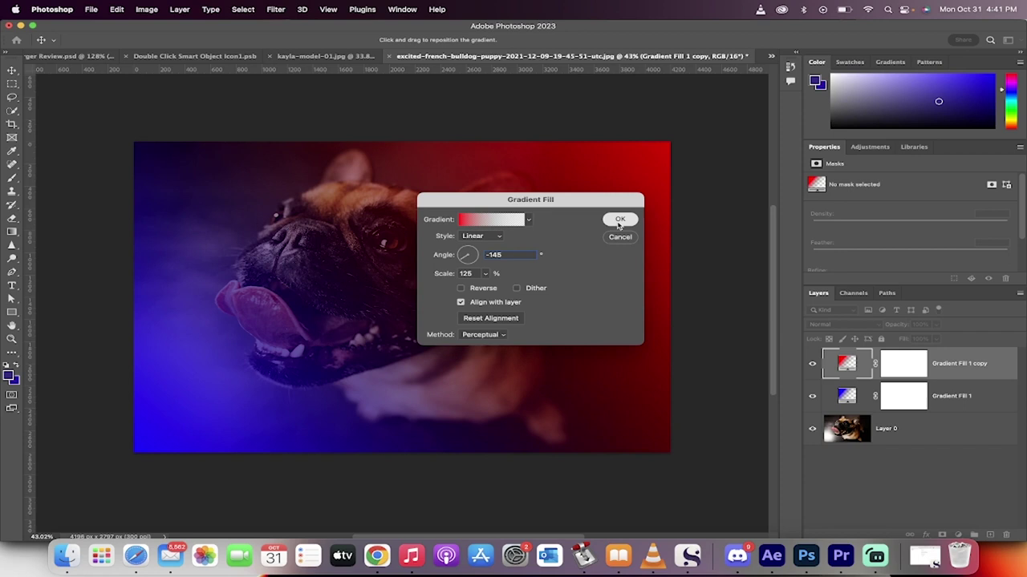
left_click(620, 222)
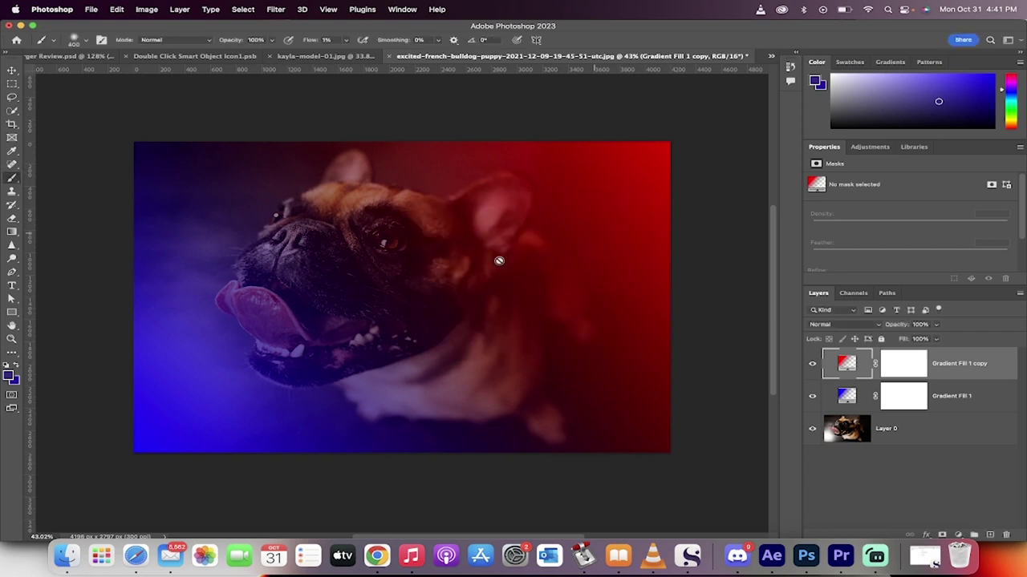
Set Gradient Fill 1 copy and Gradient Fill 1 to the Color blend mode.
left_click(874, 325)
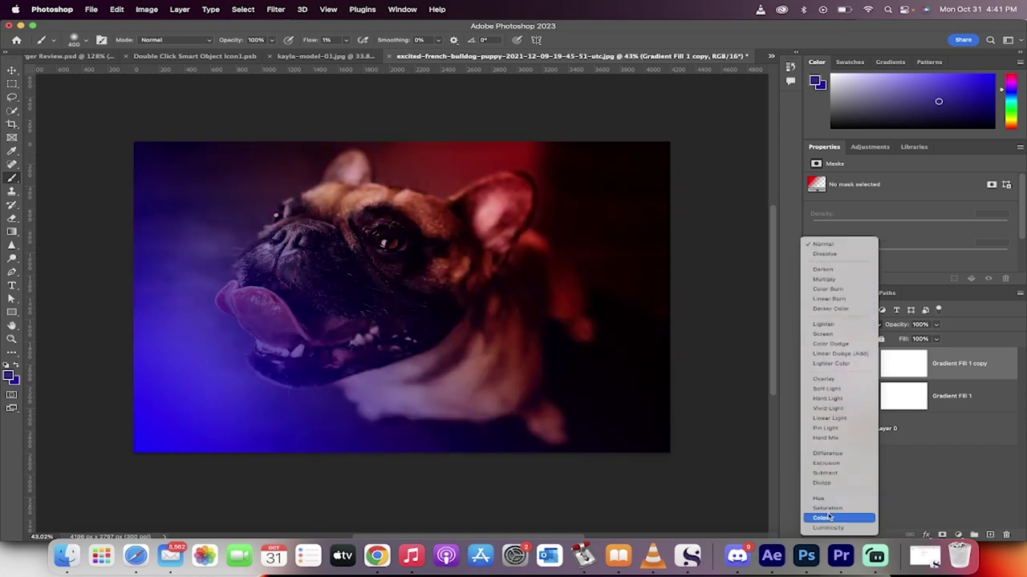
left_click(831, 520)
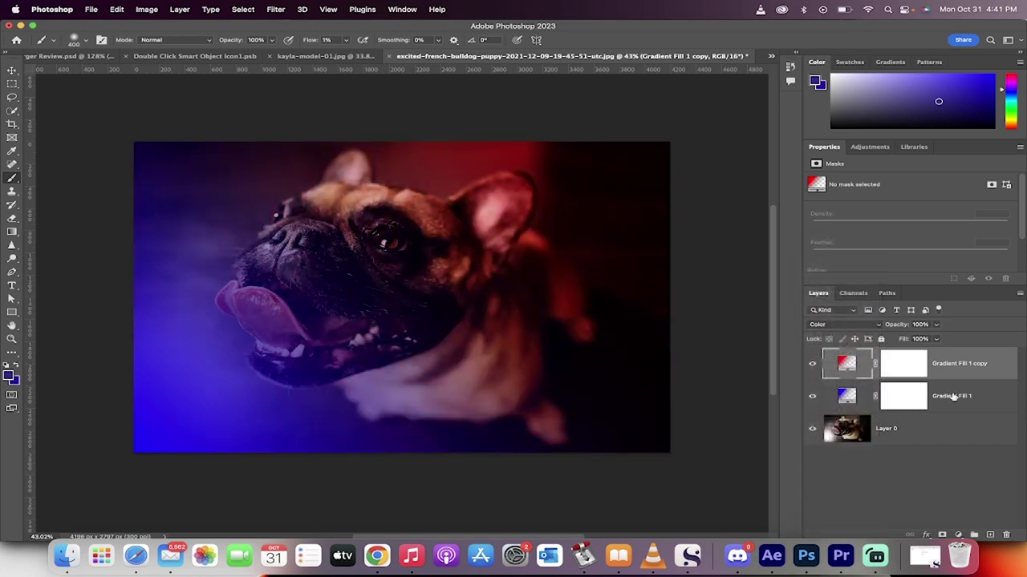
left_click(955, 397)
left_click(873, 332)
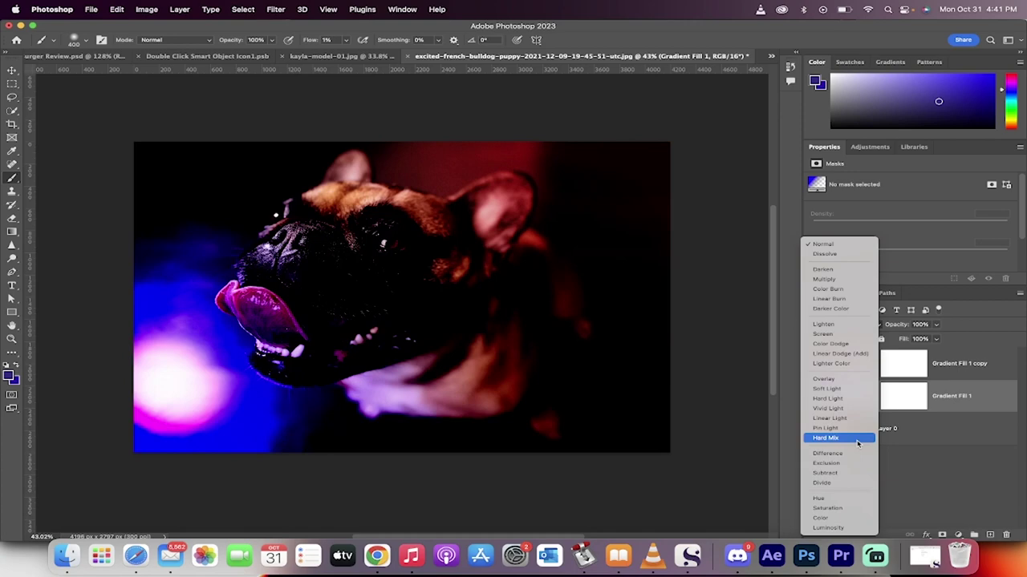
left_click(837, 519)
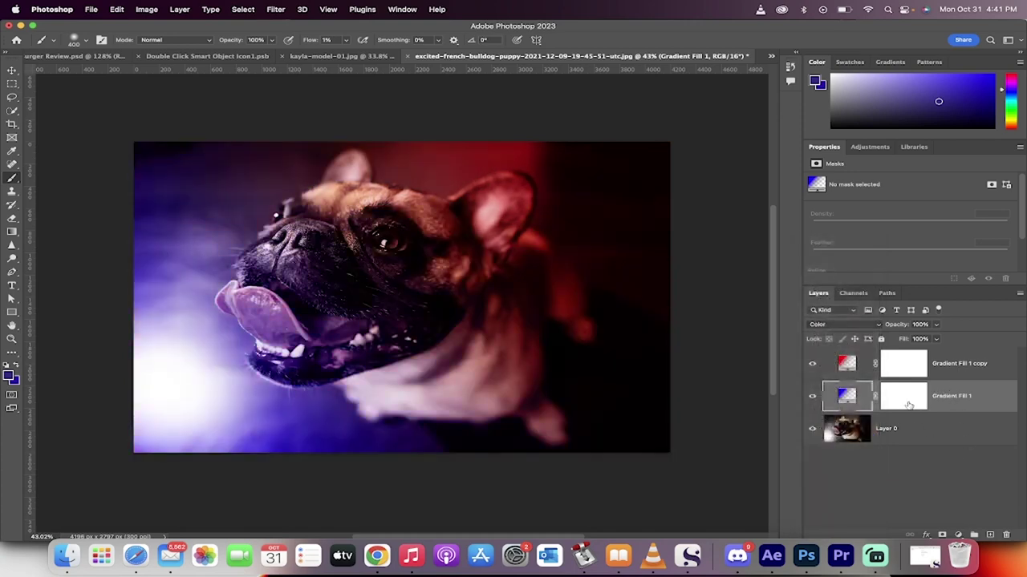
left_click(955, 364)
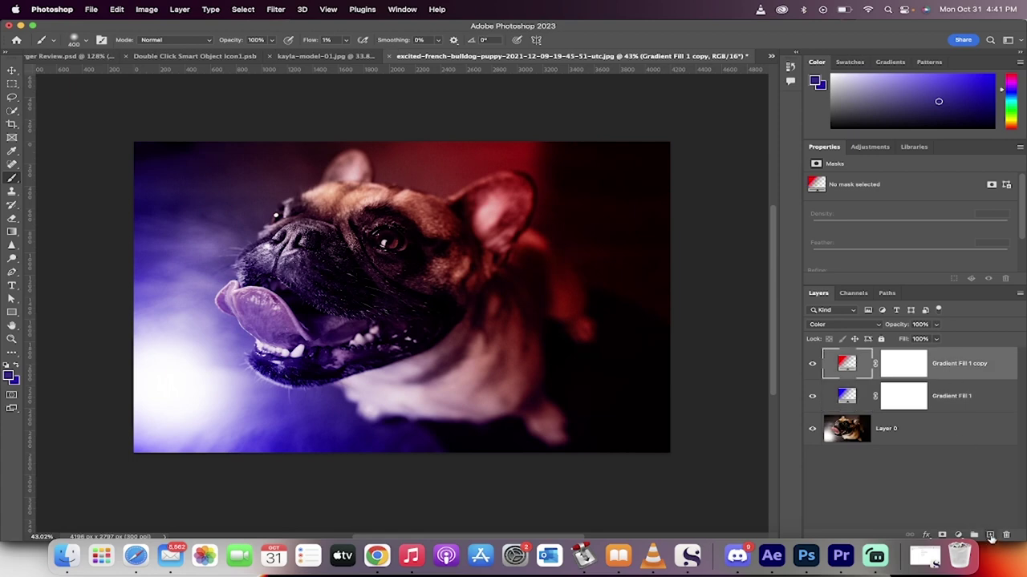
Add a new layer and set up a 400 px soft round brush at 1% flow.
left_click(989, 535)
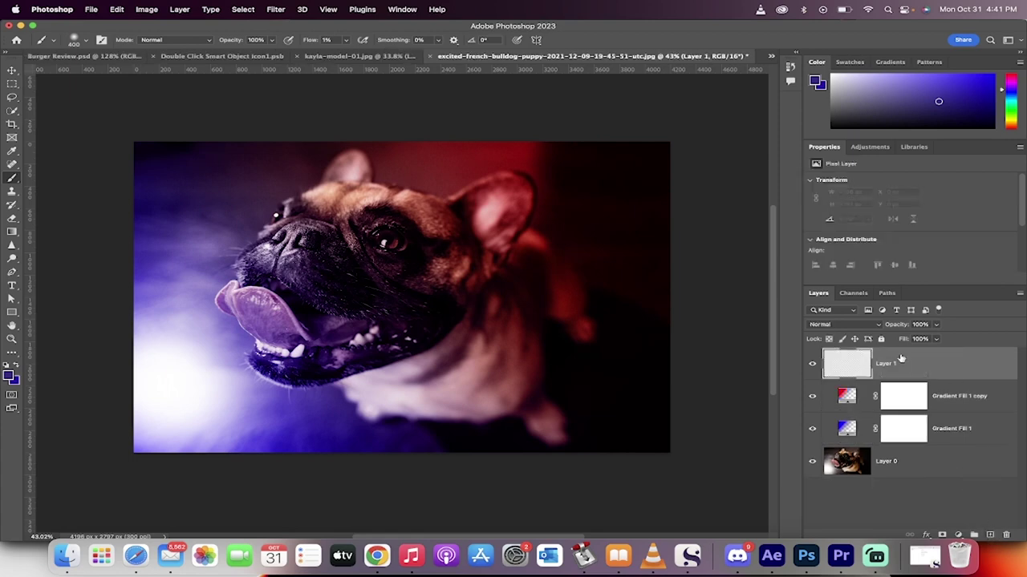
right_click(16, 178)
left_click(48, 176)
left_click(74, 40)
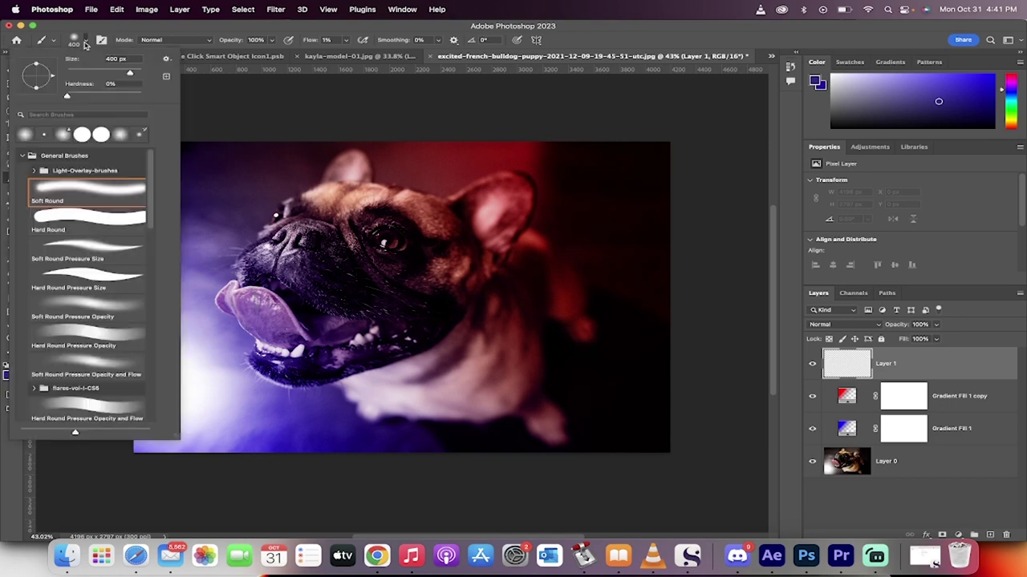
left_click(87, 46)
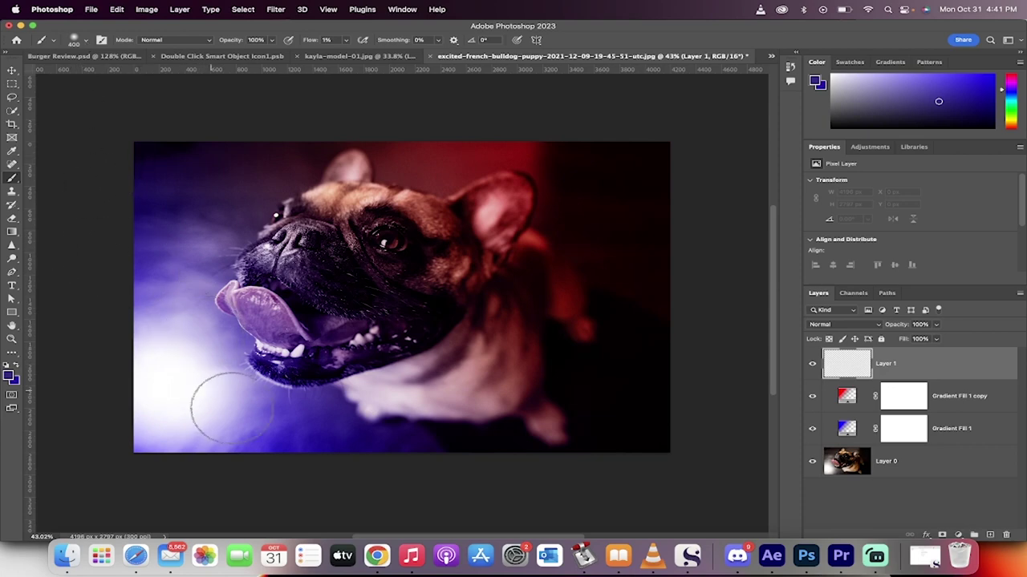
left_click(345, 40)
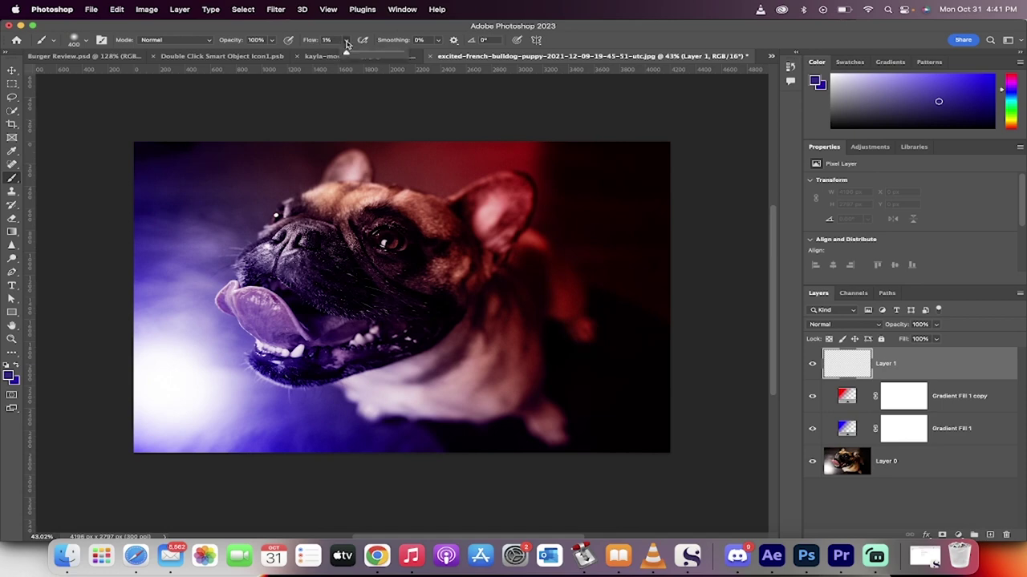
left_click(346, 42)
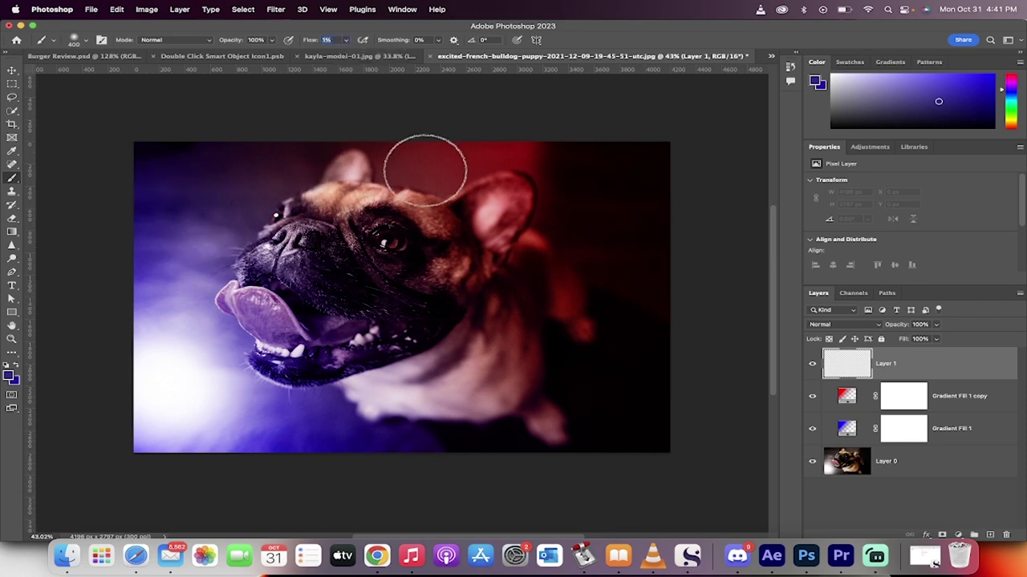
Paint sampled purple over the dog's face and dark red over its chest, then compare.
left_click(164, 202, "alt")
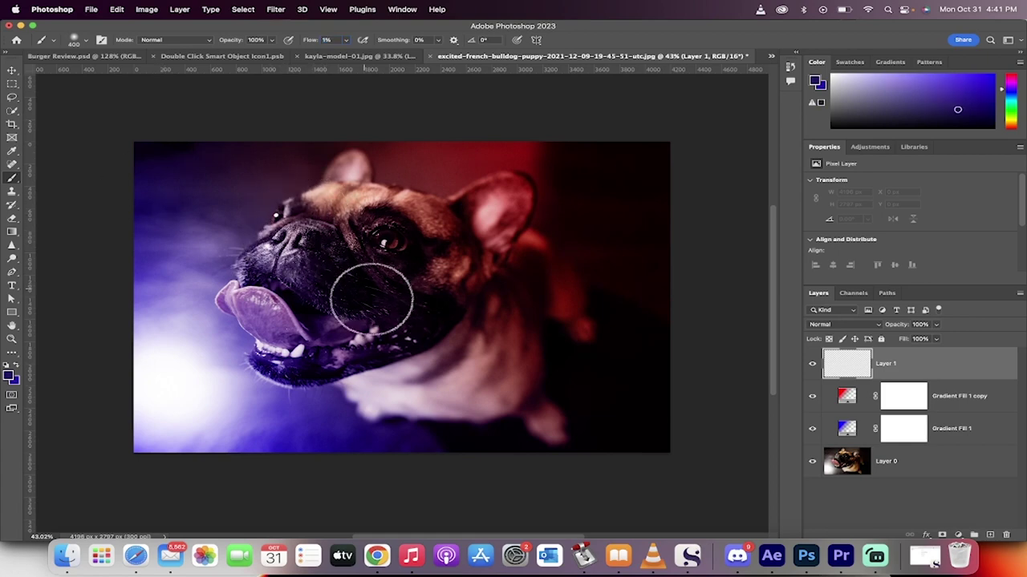
mouse_move(328, 335)
left_mouse_down()
mouse_move(398, 377)
mouse_move(227, 211)
mouse_move(206, 125)
mouse_move(351, 232)
mouse_move(476, 151)
left_mouse_up()
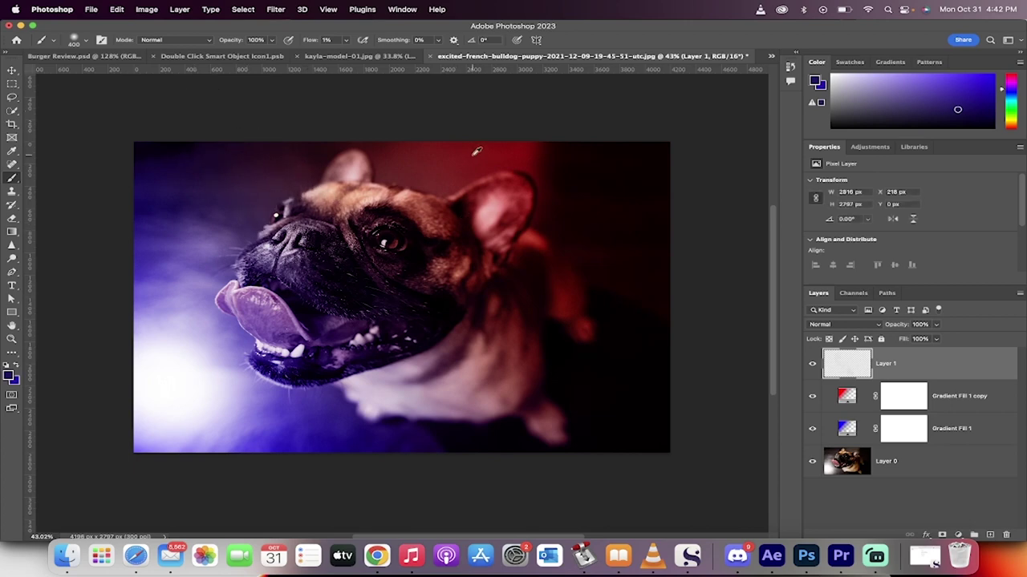
left_click(477, 151, "alt")
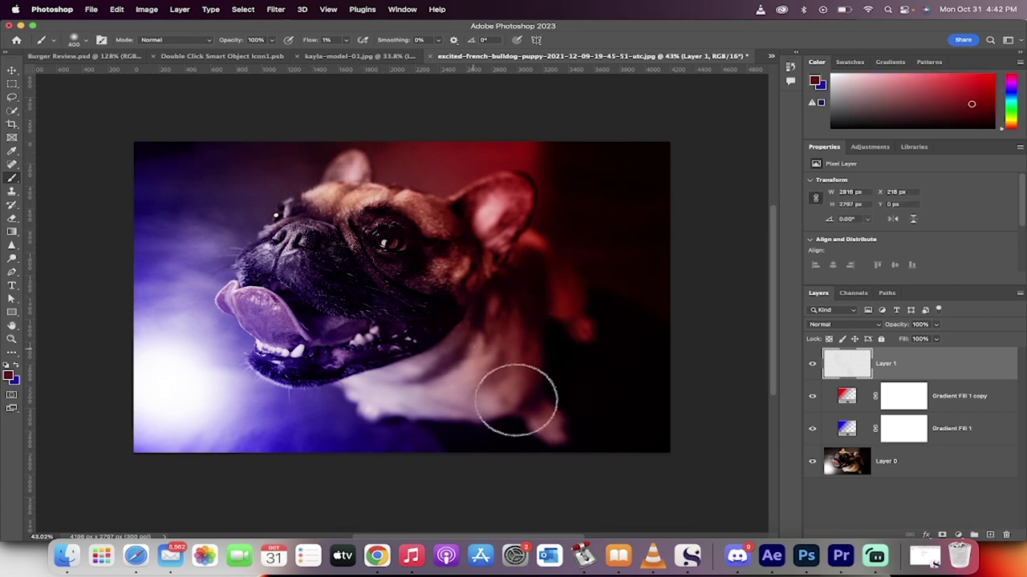
mouse_move(515, 400)
left_mouse_down()
mouse_move(521, 442)
mouse_move(543, 454)
mouse_move(610, 446)
left_mouse_up()
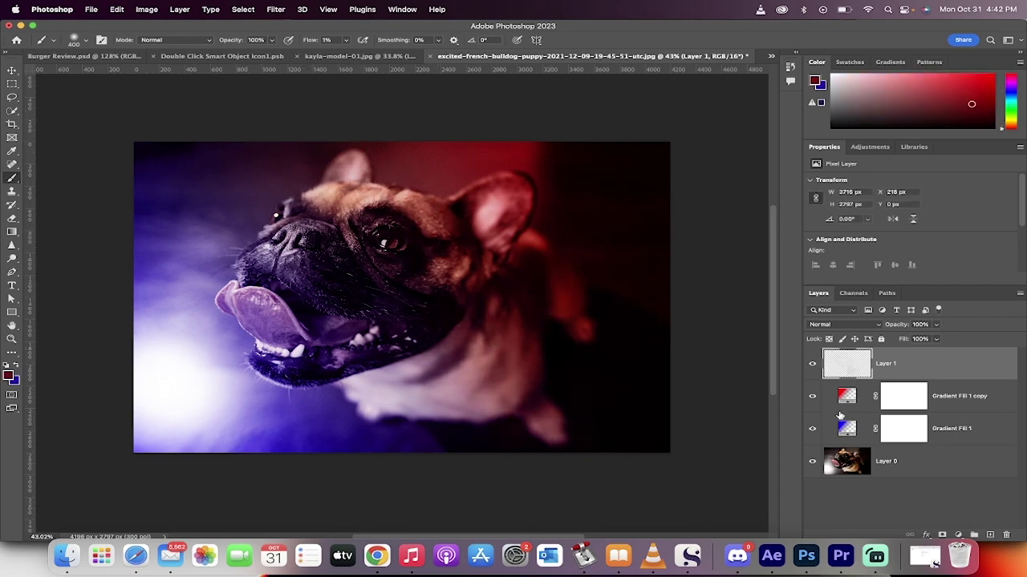
left_click(813, 365)
left_click(812, 365)
left_click(812, 365)
left_click(813, 365)
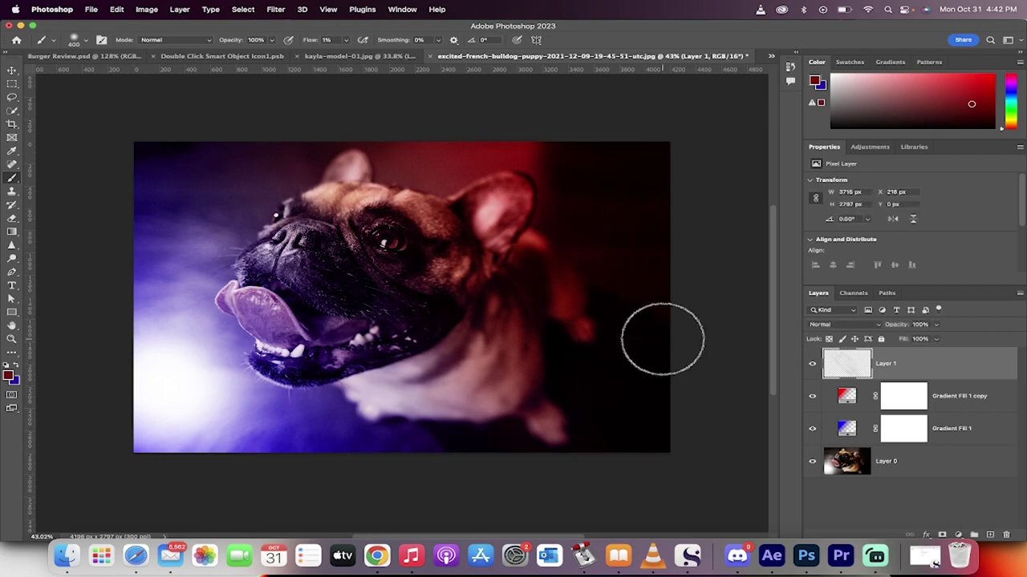